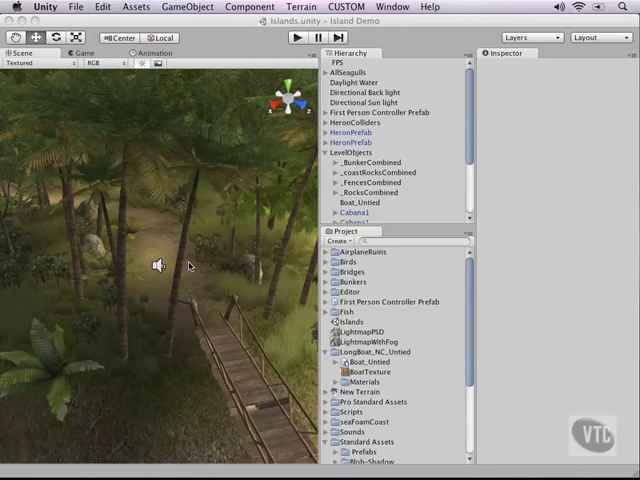
# Show the Daylight Water properties and fly sideways past the rope bridge and back
pyautogui.keyDown('alt'); pyautogui.moveTo(189, 263); pyautogui.dragTo(193, 268); pyautogui.keyUp('alt')
pyautogui.scroll(-3, 193, 268)
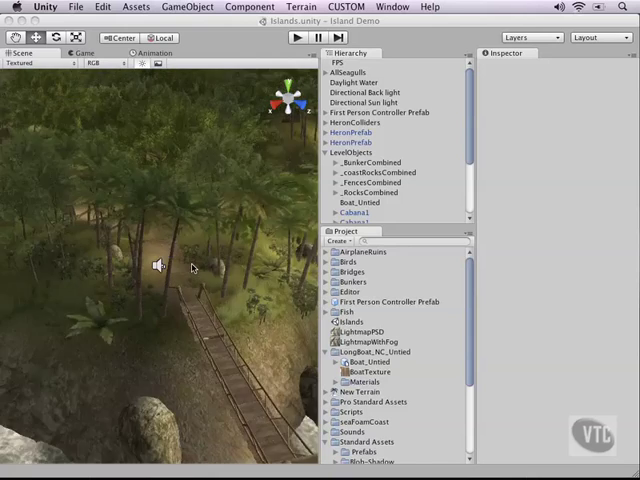
pyautogui.scroll(-2, 193, 268)
pyautogui.scroll(-3, 193, 268)
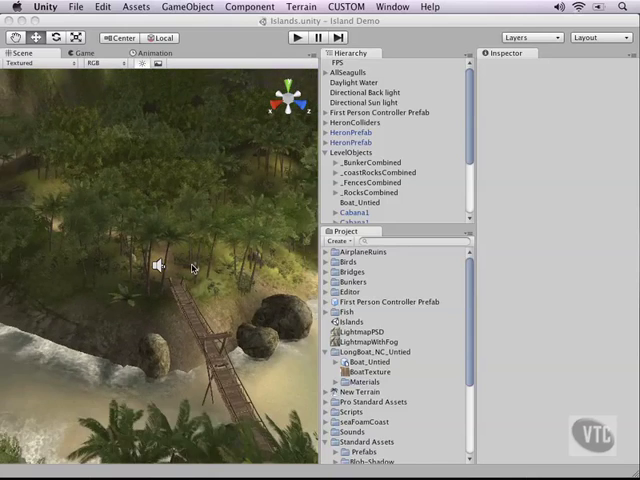
pyautogui.scroll(2, 193, 268)
pyautogui.scroll(2, 193, 268)
pyautogui.scroll(2, 193, 268)
pyautogui.scroll(2, 193, 268)
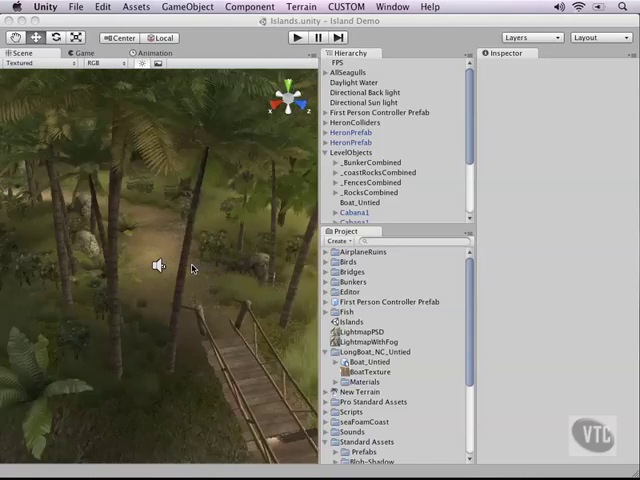
pyautogui.scroll(2, 193, 268)
pyautogui.scroll(2, 193, 268)
pyautogui.scroll(2, 193, 268)
pyautogui.scroll(2, 193, 268)
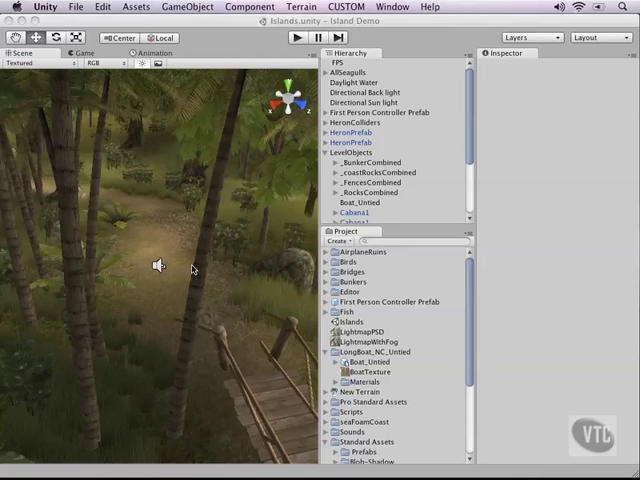
pyautogui.scroll(-2, 193, 268)
pyautogui.scroll(-2, 195, 265)
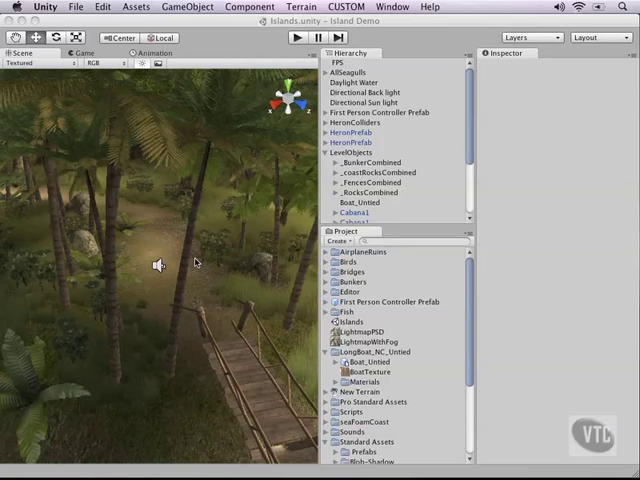
pyautogui.click(195, 263)
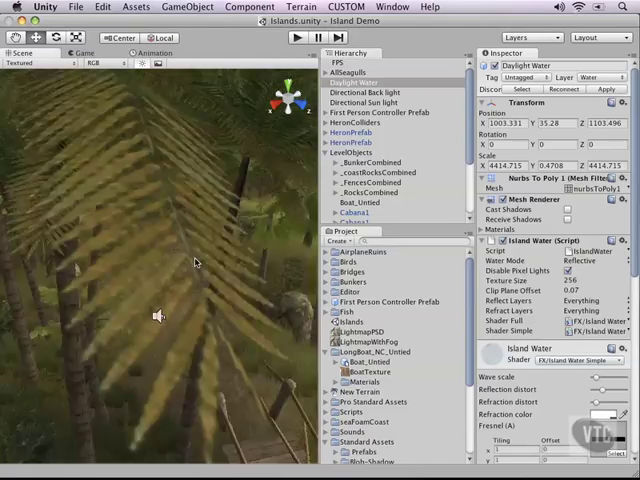
pyautogui.press('Right')
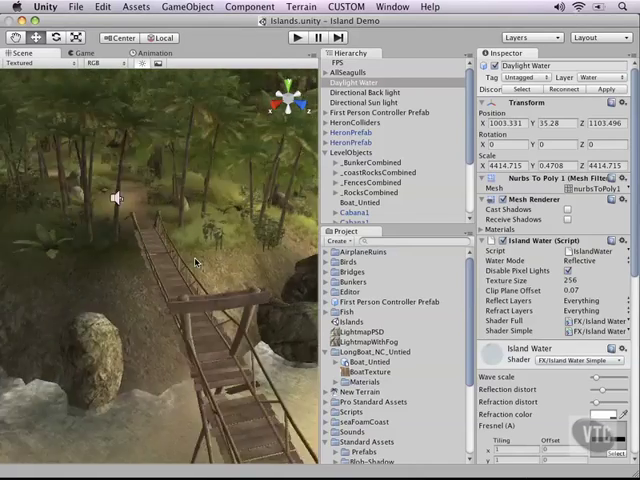
pyautogui.press('Left')
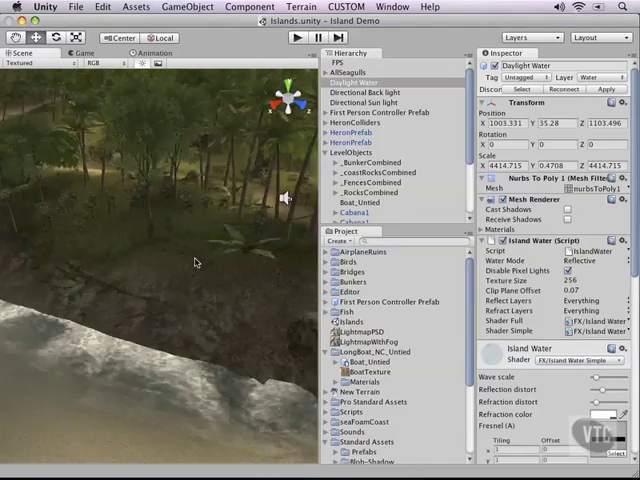
pyautogui.press('Up')
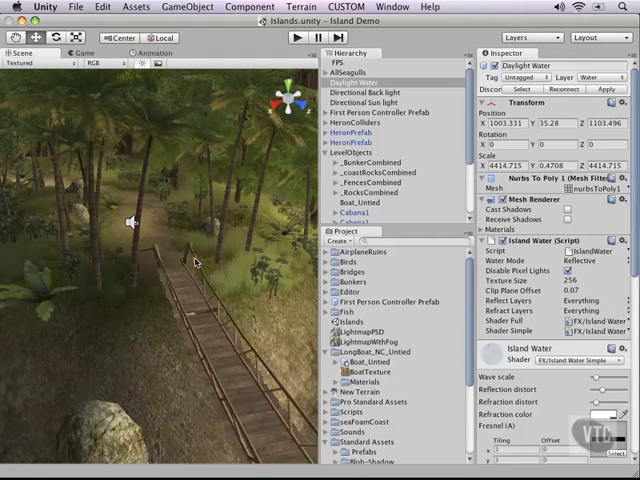
# Fly forward into the jungle, rise above the rope bridge, then descend toward it
pyautogui.press('Up')
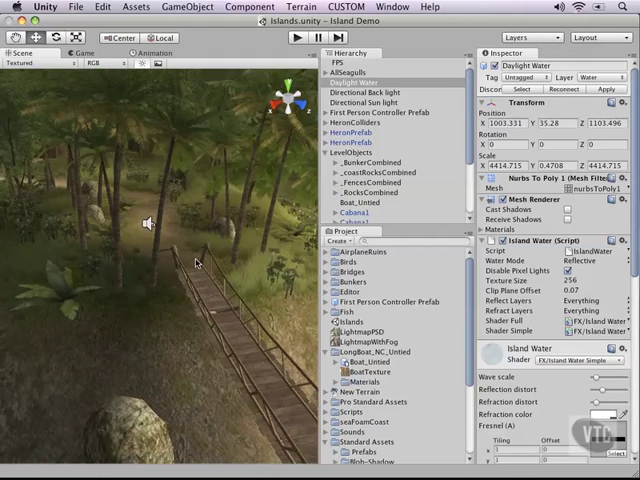
pyautogui.press('Down')
pyautogui.press('Down')
pyautogui.press('Down')
pyautogui.press('Up')
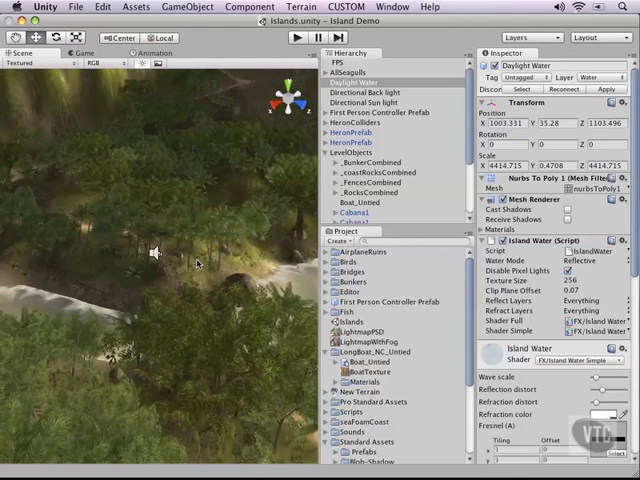
pyautogui.press('Up')
pyautogui.press('Up')
pyautogui.press('Down')
pyautogui.press('Down')
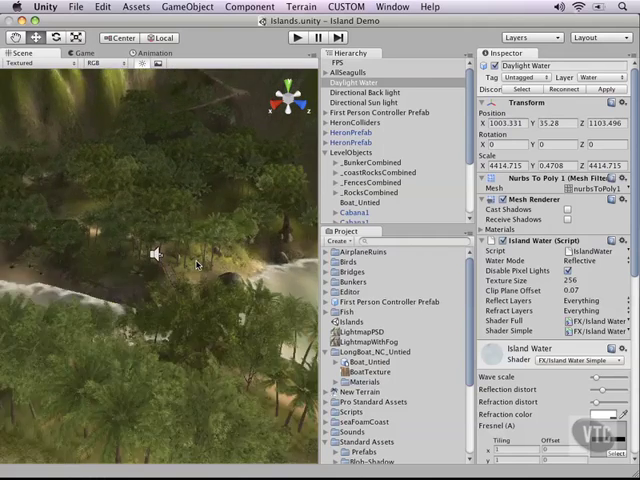
pyautogui.press('Down')
pyautogui.press('Down')
pyautogui.press('Up')
pyautogui.press('Up')
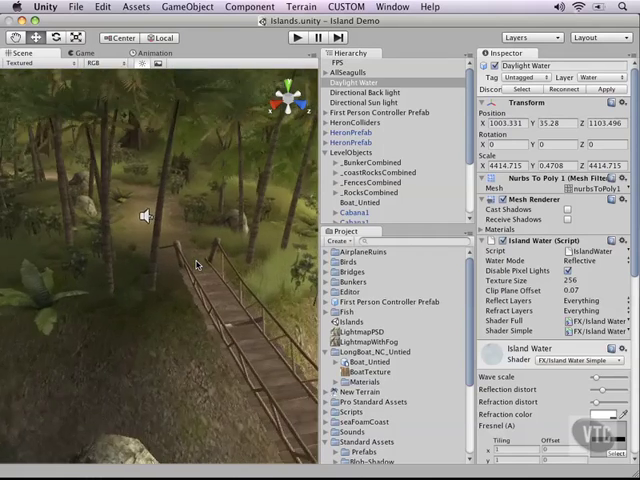
pyautogui.press('Up')
pyautogui.press('Up')
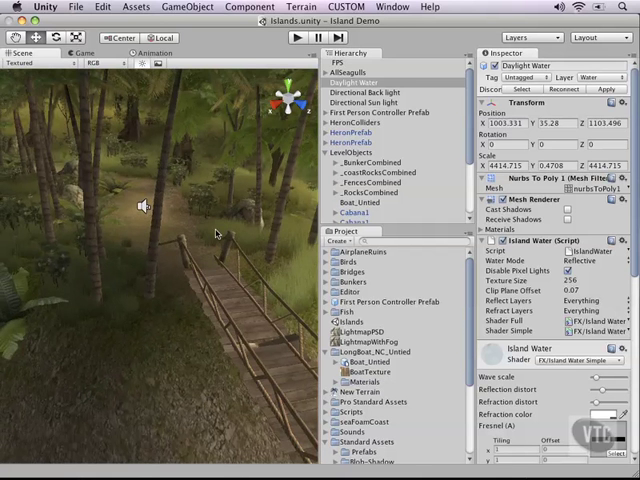
# Select _BunkerCombined and frame the beach bunkers in the Scene view
pyautogui.click(365, 164)
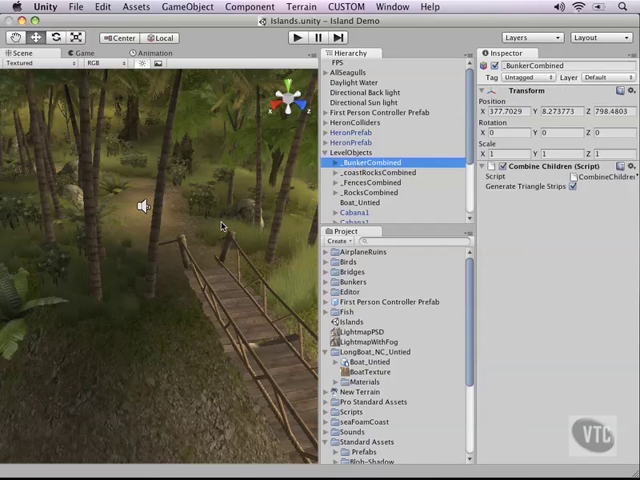
pyautogui.press('f')
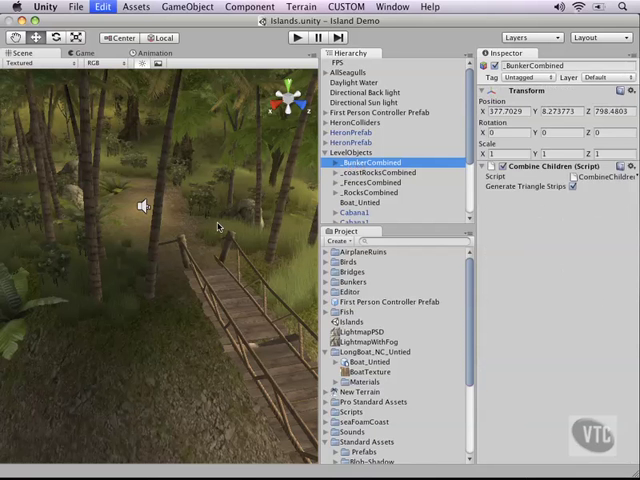
pyautogui.scroll(5, 212, 253)
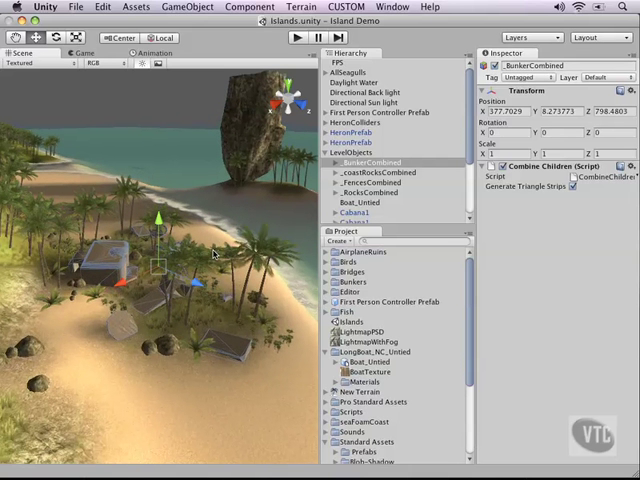
pyautogui.scroll(-3, 213, 254)
pyautogui.scroll(-3, 213, 255)
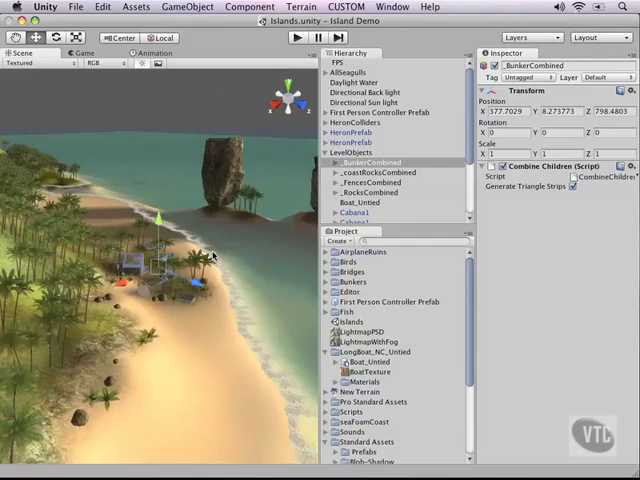
pyautogui.scroll(-3, 212, 256)
pyautogui.scroll(-3, 213, 257)
pyautogui.scroll(3, 213, 257)
pyautogui.scroll(3, 213, 257)
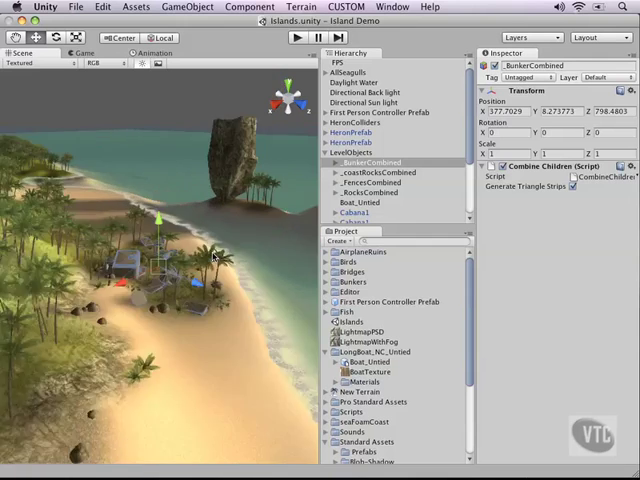
pyautogui.scroll(3, 213, 257)
pyautogui.scroll(3, 213, 257)
pyautogui.scroll(3, 213, 257)
pyautogui.scroll(3, 213, 257)
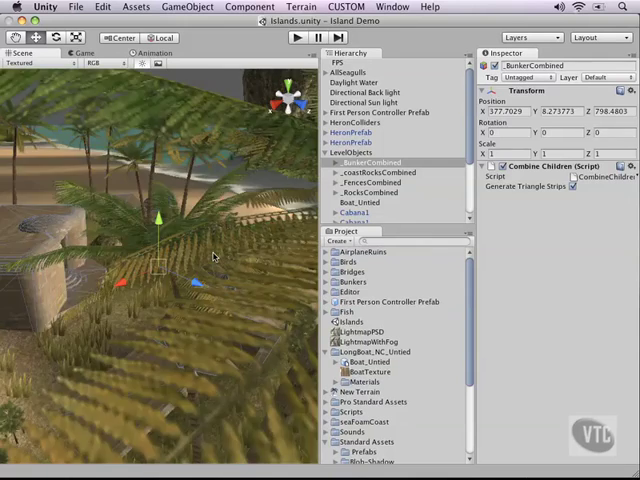
pyautogui.scroll(-2, 213, 257)
pyautogui.scroll(-3, 213, 257)
pyautogui.scroll(-2, 213, 257)
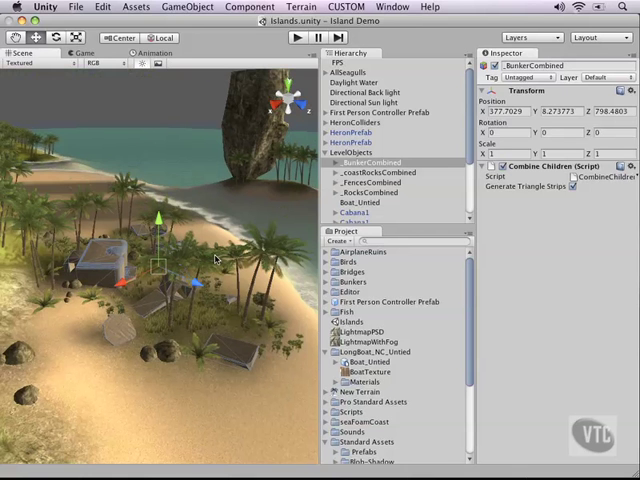
# Alt-orbit around the island past the shoreline and sea to a close bunker angle
pyautogui.press('alt')
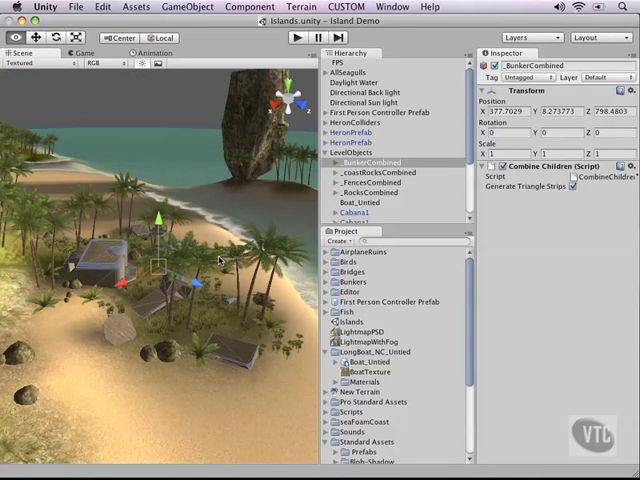
pyautogui.keyDown('alt'); pyautogui.moveTo(222, 260); pyautogui.dragTo(5, 284); pyautogui.keyUp('alt')
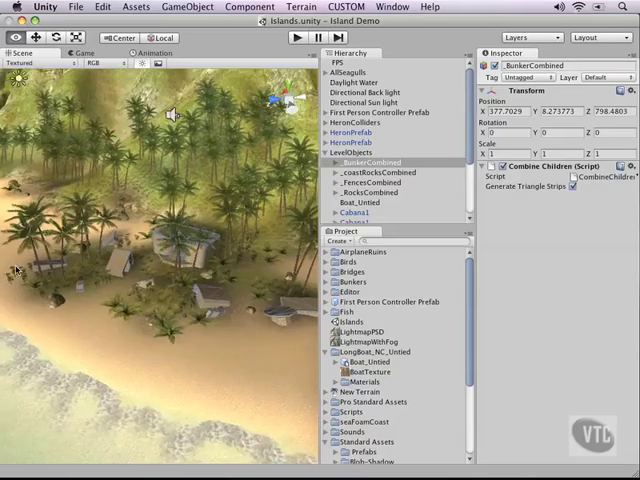
pyautogui.moveTo(5, 284)
pyautogui.keyDown('alt'); pyautogui.mouseDown()
pyautogui.moveTo(325, 247)
pyautogui.moveTo(138, 242)
pyautogui.moveTo(207, 157)
pyautogui.moveTo(171, 157)
pyautogui.moveTo(200, 257)
pyautogui.moveTo(235, 265)
pyautogui.mouseUp(); pyautogui.keyUp('alt')
pyautogui.scroll(2, 230, 267)
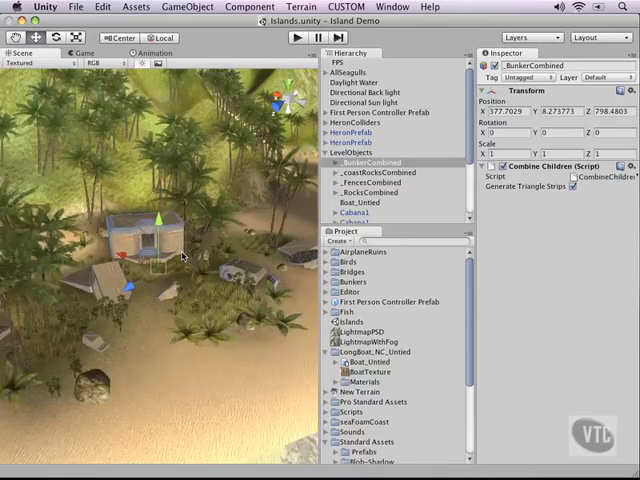
pyautogui.scroll(2, 222, 270)
pyautogui.scroll(2, 212, 273)
pyautogui.moveTo(138, 138)
pyautogui.keyDown('alt'); pyautogui.mouseDown()
pyautogui.moveTo(155, 227)
pyautogui.moveTo(150, 163)
pyautogui.moveTo(45, 228)
pyautogui.moveTo(47, 181)
pyautogui.moveTo(254, 249)
pyautogui.mouseUp(); pyautogui.keyUp('alt')
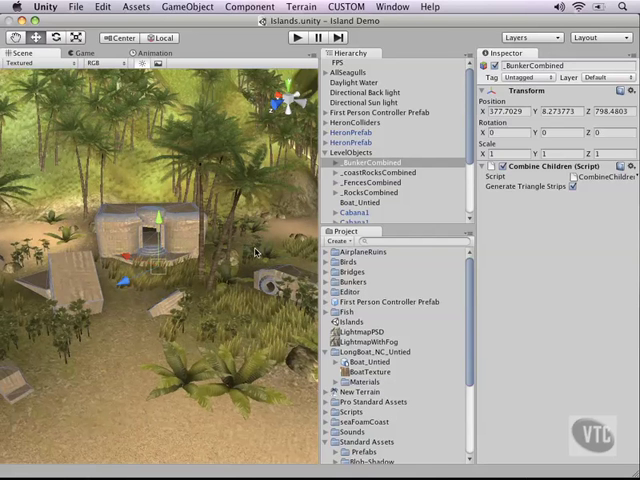
pyautogui.scroll(-3, 252, 252)
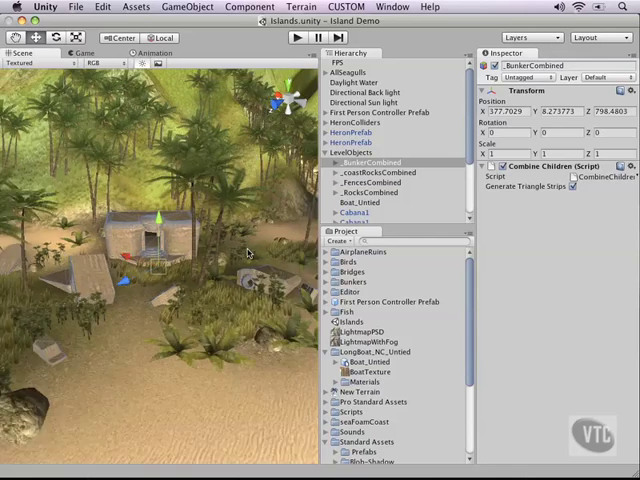
pyautogui.scroll(-3, 248, 253)
pyautogui.scroll(2, 248, 253)
pyautogui.scroll(2, 248, 253)
pyautogui.scroll(2, 248, 253)
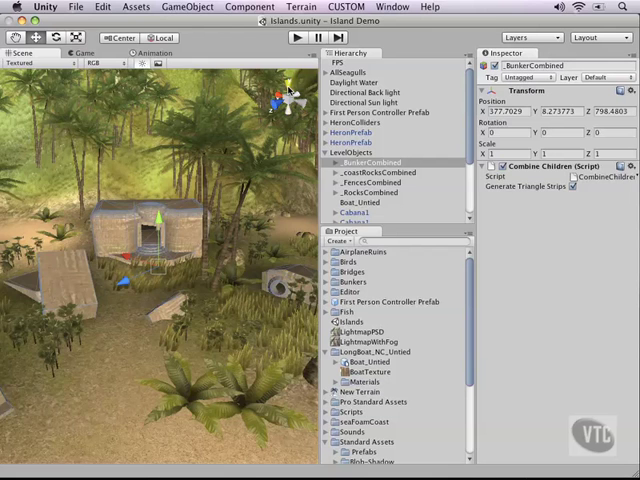
# Switch the Scene view to the Top view using the gizmo's Y cone
pyautogui.click(288, 89)
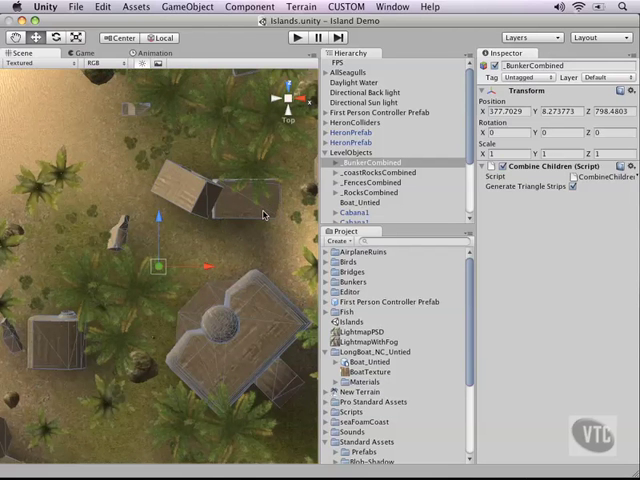
pyautogui.scroll(-3, 265, 214)
pyautogui.scroll(-3, 258, 218)
pyautogui.scroll(-3, 254, 222)
pyautogui.scroll(-3, 254, 225)
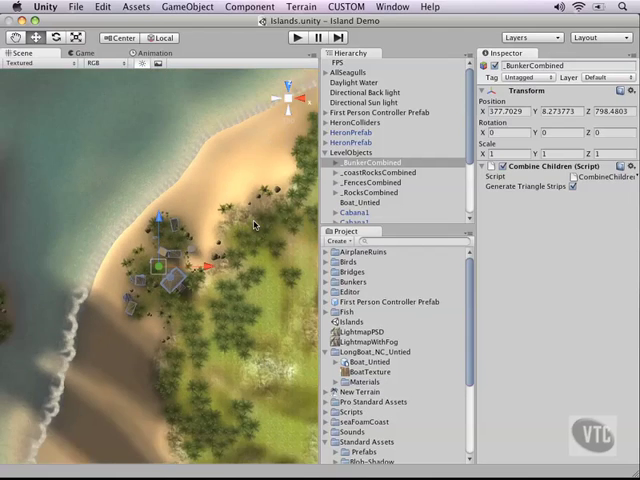
pyautogui.scroll(-3, 255, 226)
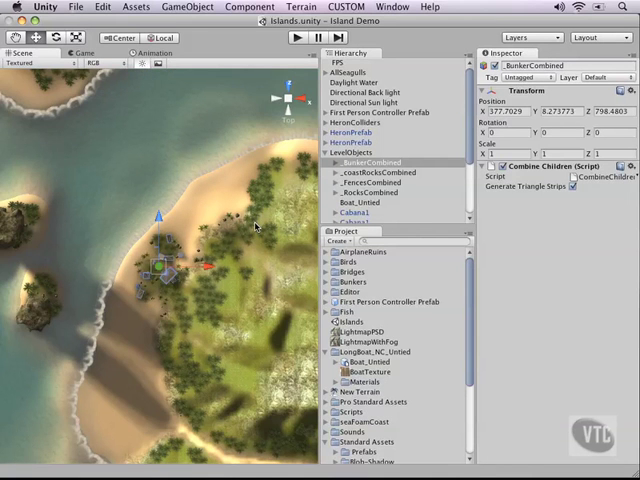
pyautogui.scroll(2, 254, 225)
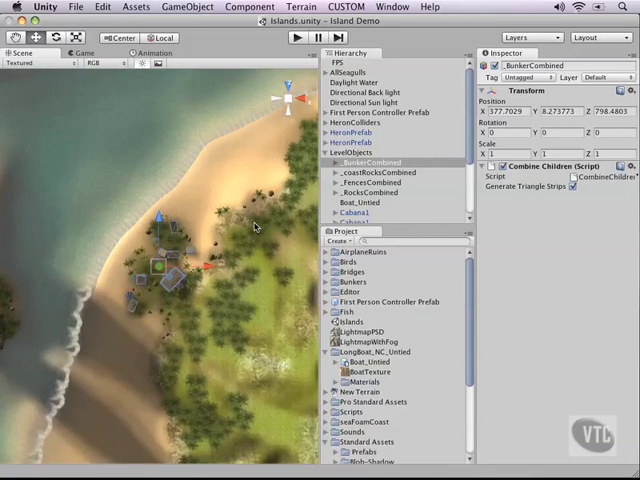
pyautogui.scroll(2, 254, 225)
pyautogui.scroll(2, 254, 225)
pyautogui.scroll(2, 254, 225)
pyautogui.scroll(2, 254, 226)
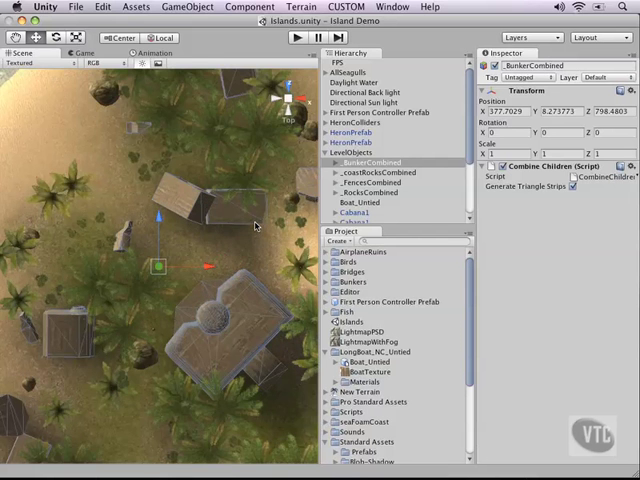
pyautogui.scroll(-2, 255, 226)
# Cycle through Right, Front, Right and Bottom views, then return to Persp
pyautogui.click(305, 103)
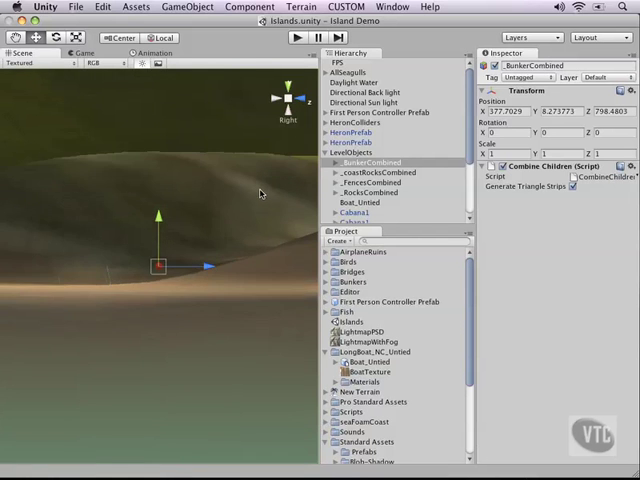
pyautogui.click(303, 101)
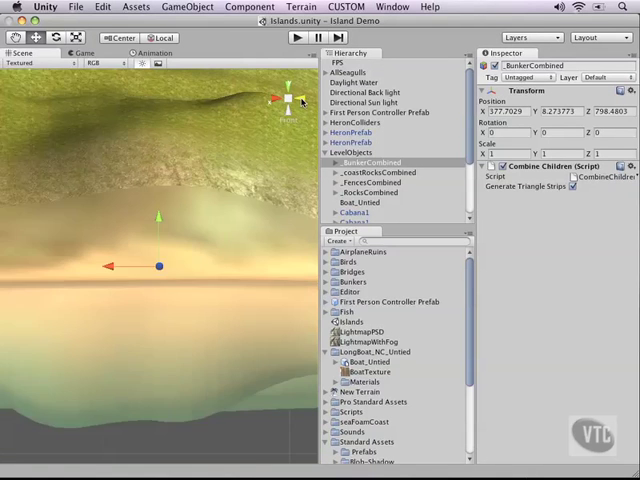
pyautogui.click(283, 100)
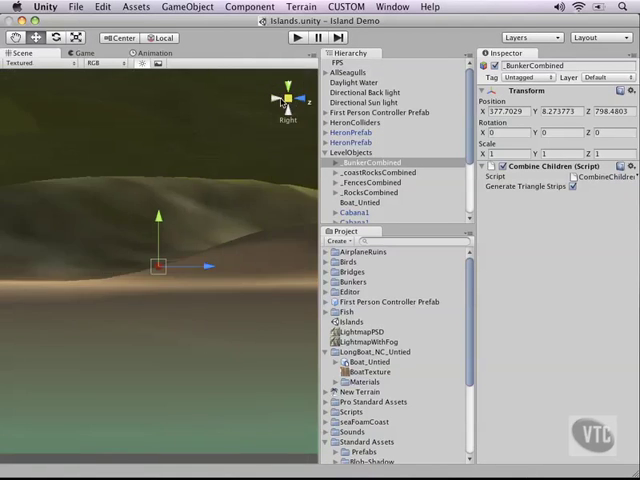
pyautogui.click(290, 100)
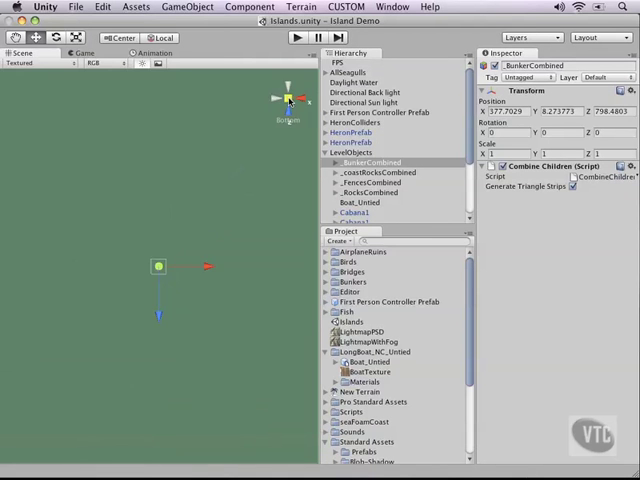
pyautogui.click(289, 100)
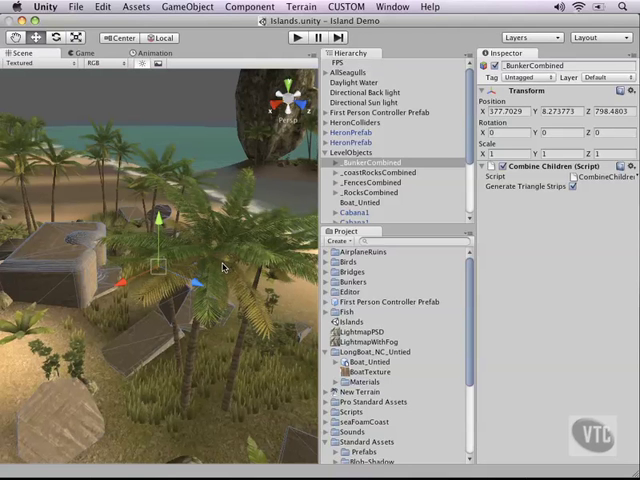
pyautogui.scroll(-3, 222, 265)
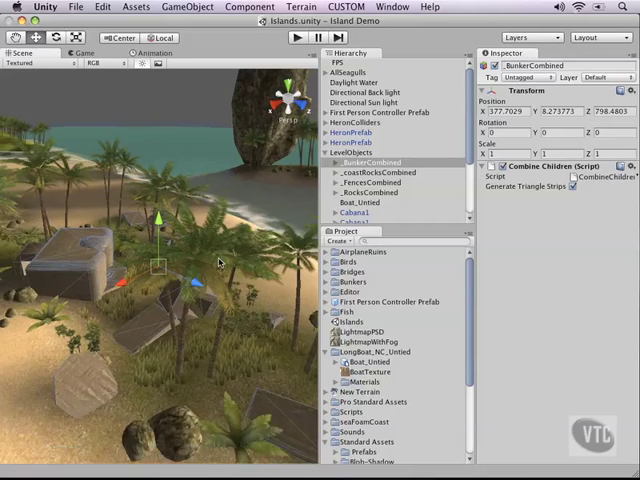
pyautogui.scroll(-3, 219, 263)
pyautogui.scroll(-2, 219, 263)
pyautogui.scroll(-2, 219, 263)
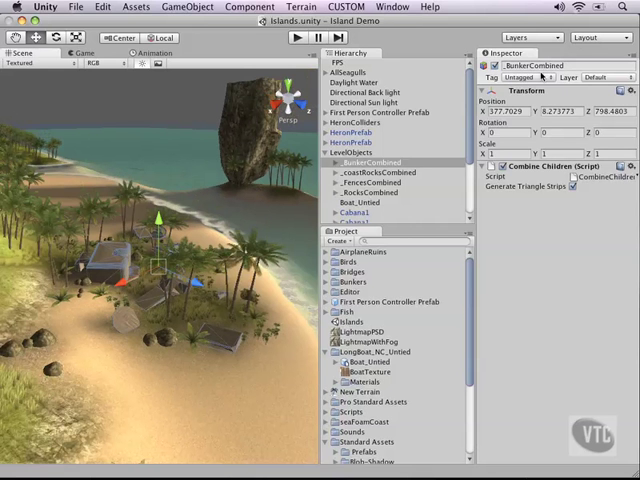
# Switch the editor to the 4 Split layout and select _BunkerCombined
pyautogui.click(620, 39)
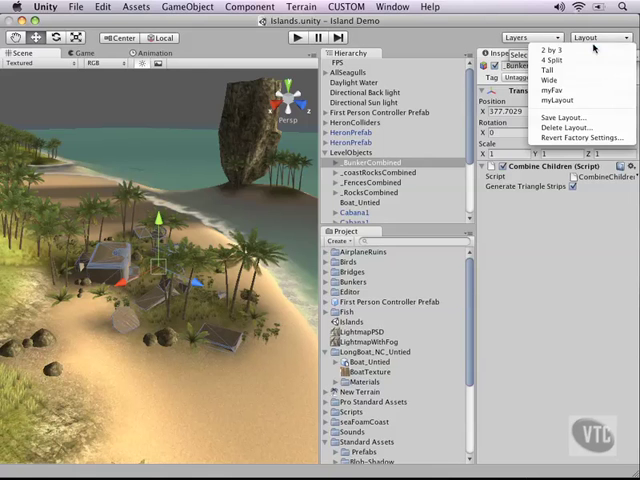
pyautogui.click(566, 61)
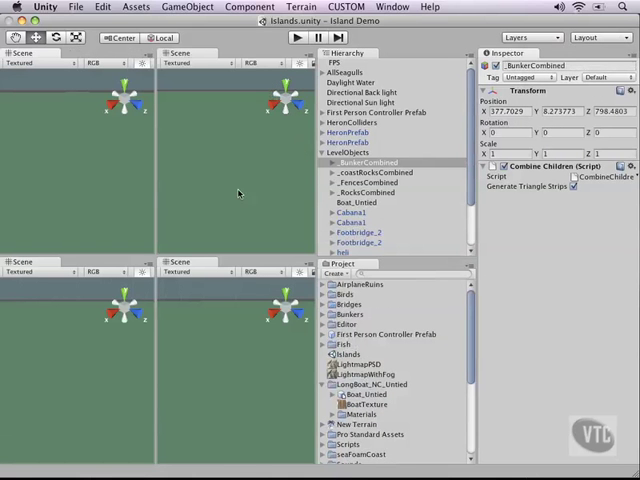
pyautogui.click(353, 163)
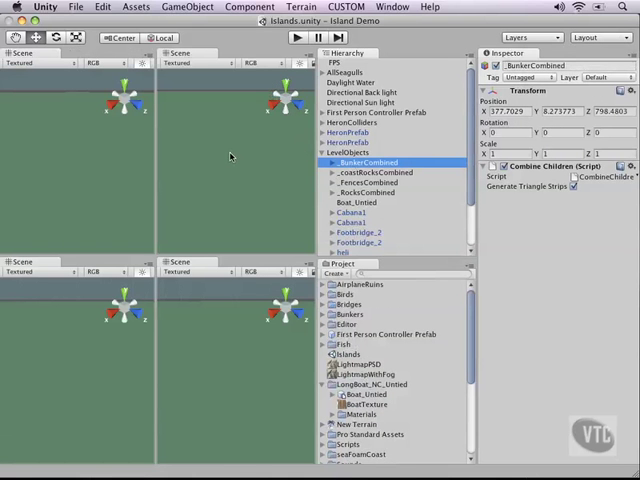
# Frame the bunker in each Scene view, setting one to Front and one to Top
pyautogui.press('f')
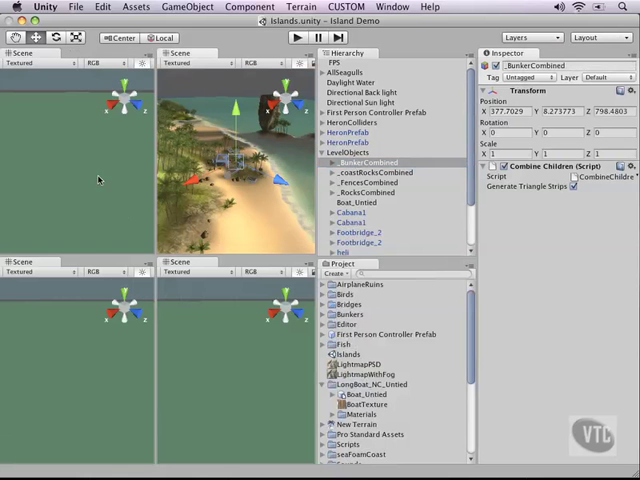
pyautogui.press('f')
pyautogui.press('f')
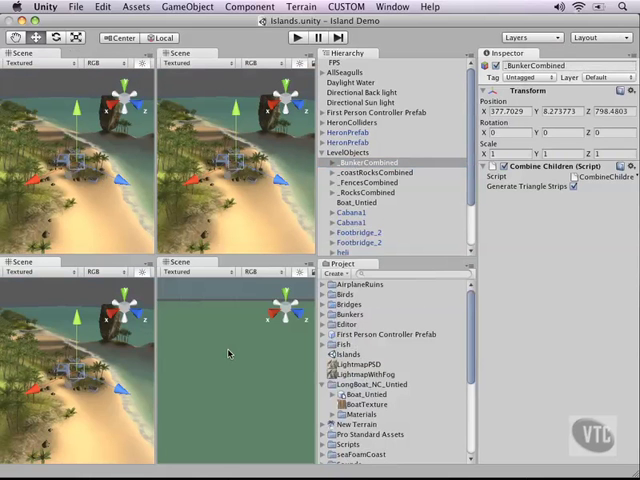
pyautogui.press('f')
pyautogui.click(295, 317)
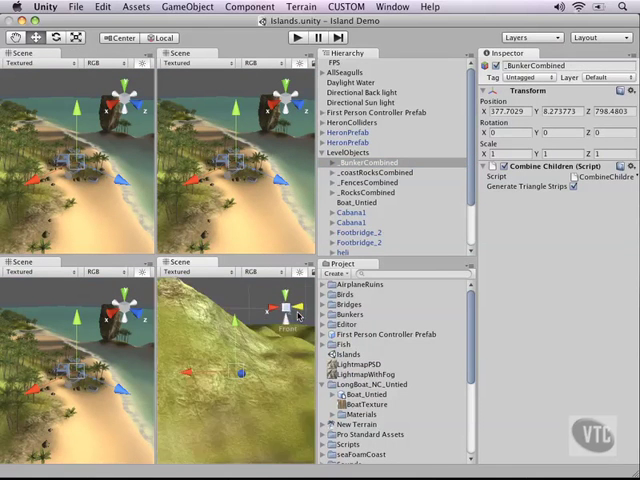
pyautogui.click(297, 108)
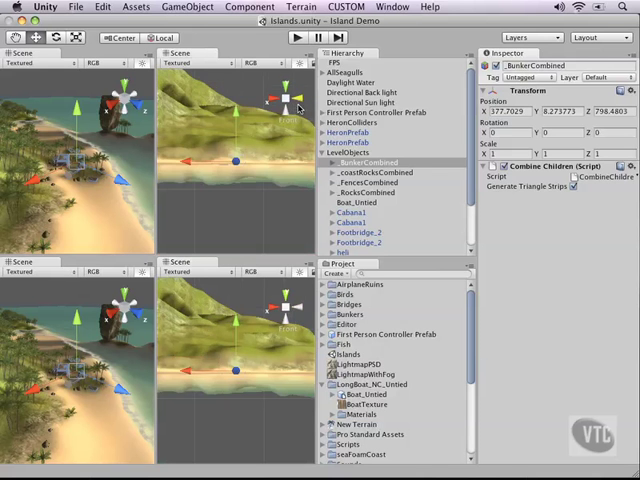
pyautogui.click(288, 93)
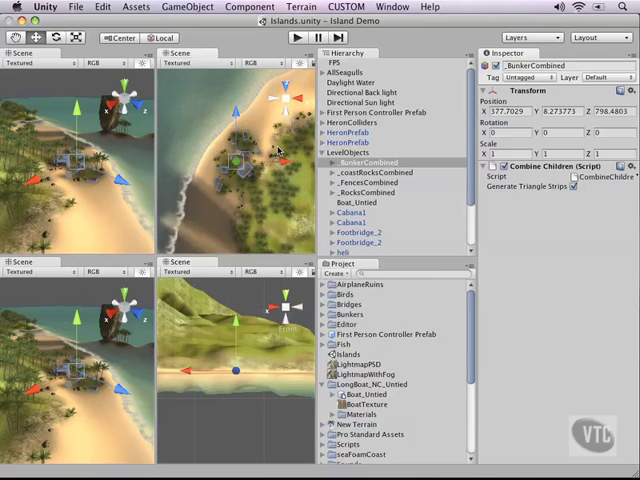
# Return to the Tall layout and frame _BunkerCombined in the single Scene view
pyautogui.click(608, 38)
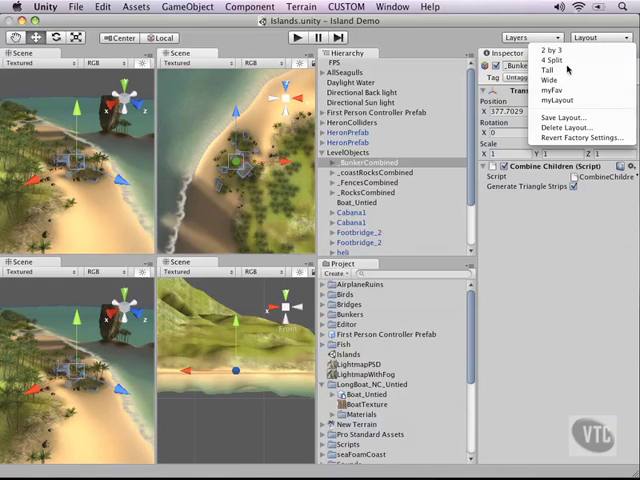
pyautogui.press('Escape')
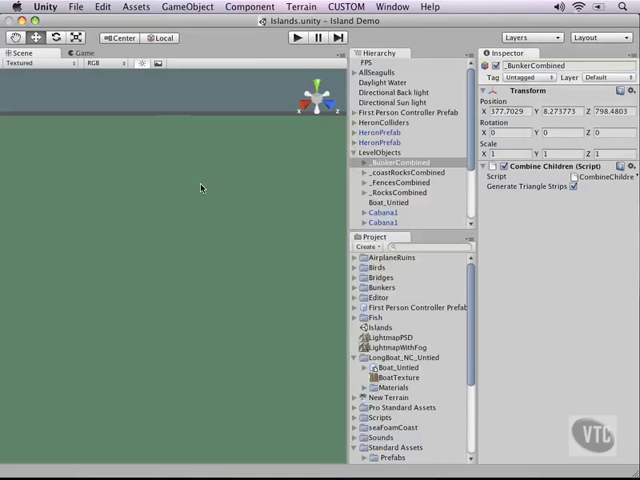
pyautogui.click(390, 162)
pyautogui.press('f')
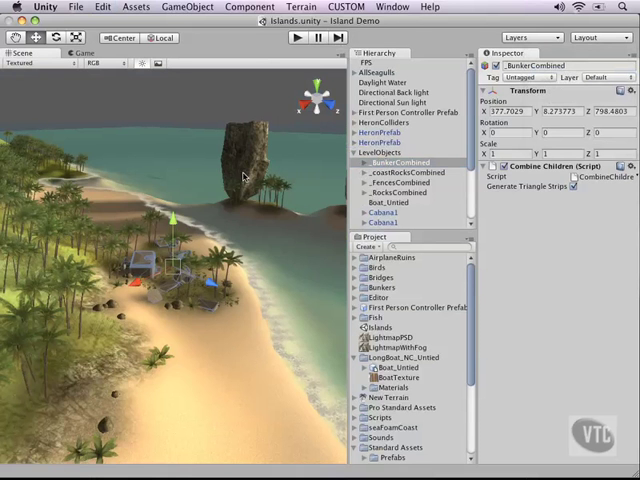